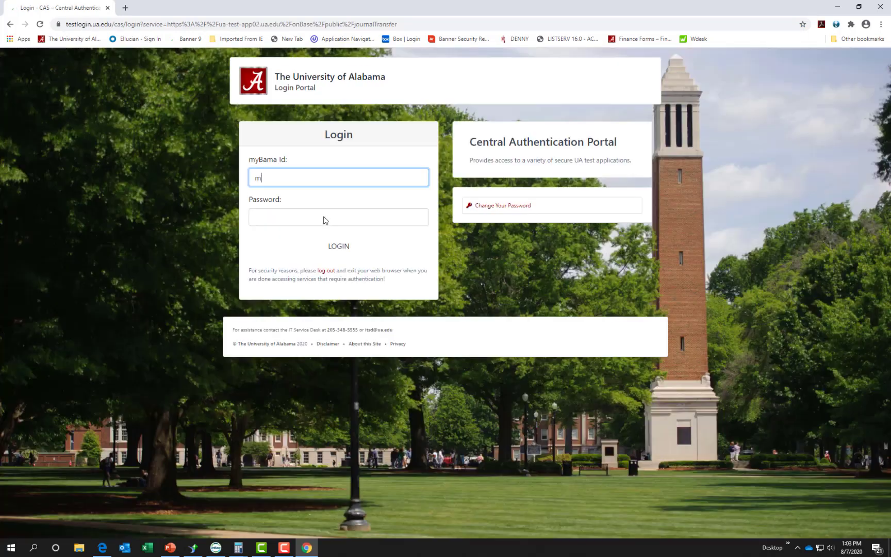
# Step: Sign in to the UA CAS portal with the myBama Id and account password
pyautogui.write('ele')
pyautogui.click(325, 220)
pyautogui.write('•••••••••••••')
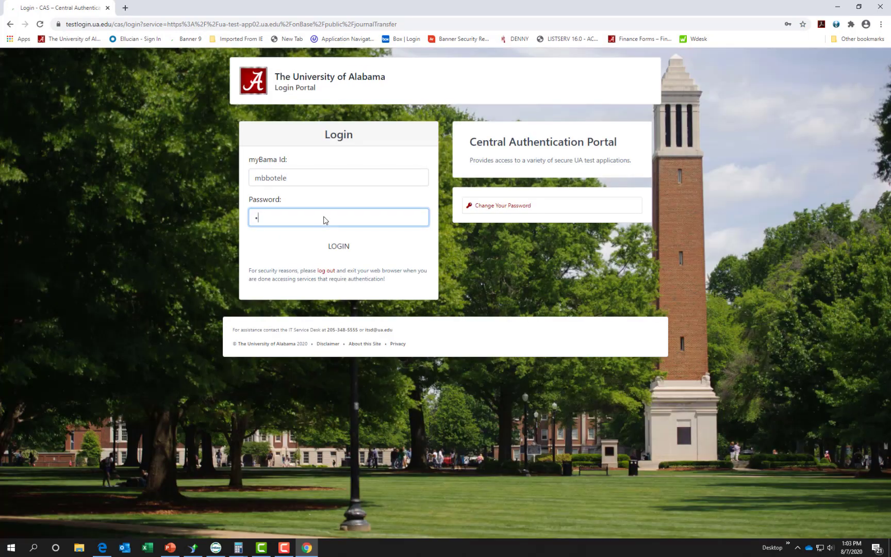
pyautogui.press('Return')
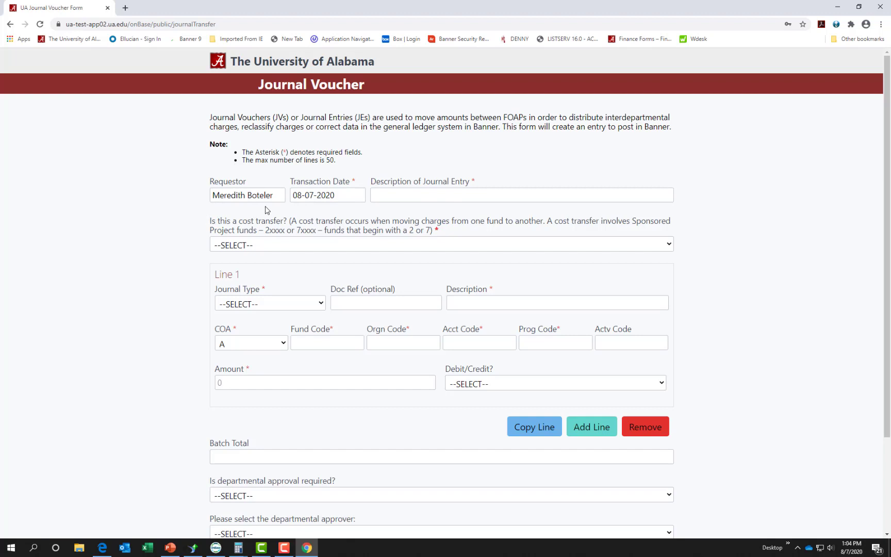
# Step: Confirm the 08-07-2020 transaction date and enter 'Org code correction' as the journal entry description
pyautogui.click(346, 199)
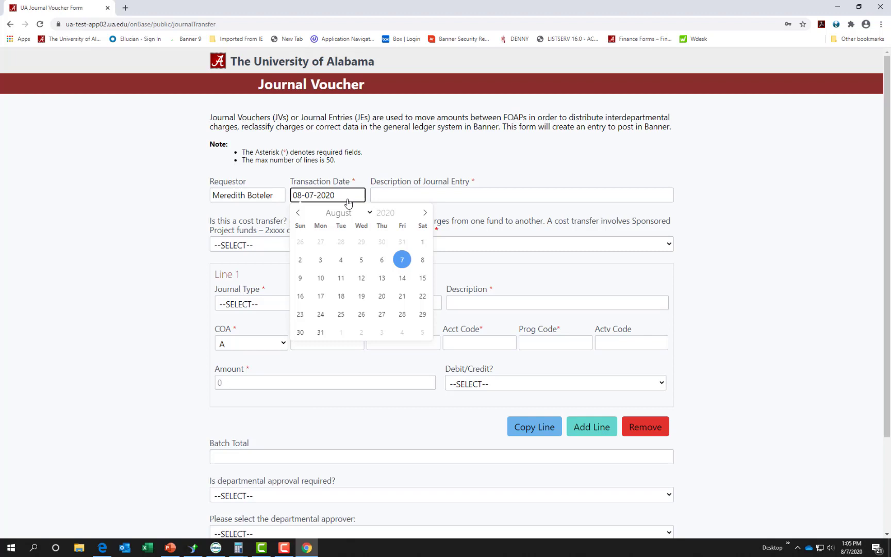
pyautogui.click(420, 196)
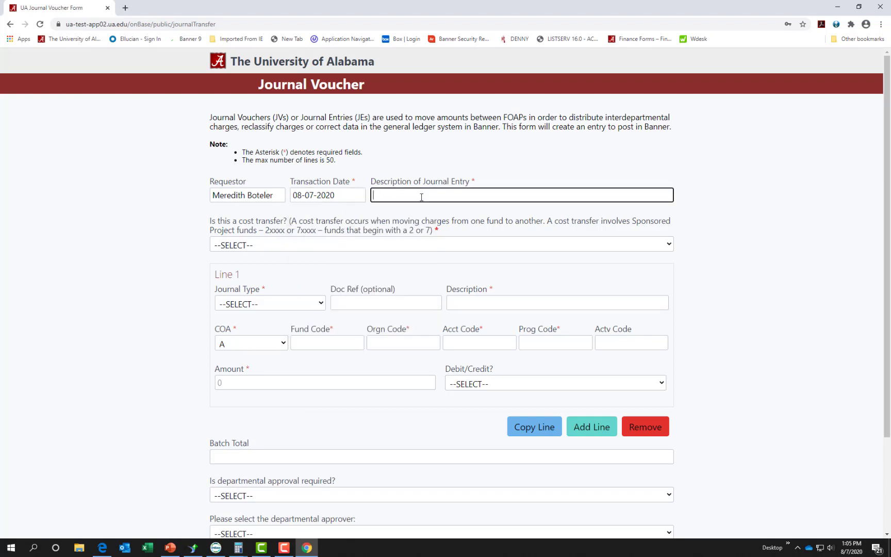
pyautogui.write('Org code correction')
# Step: Set the cost-transfer answer to No, correcting an initial Yes
pyautogui.click(265, 246)
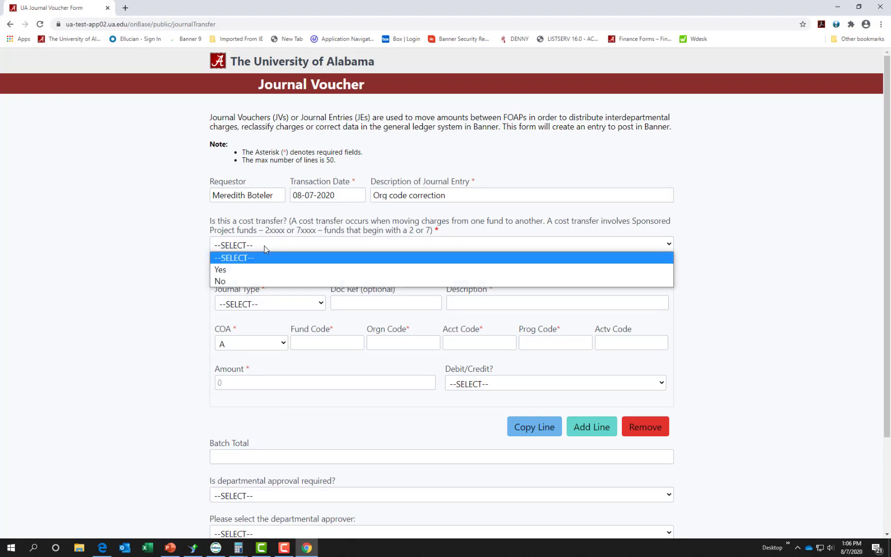
pyautogui.click(249, 270)
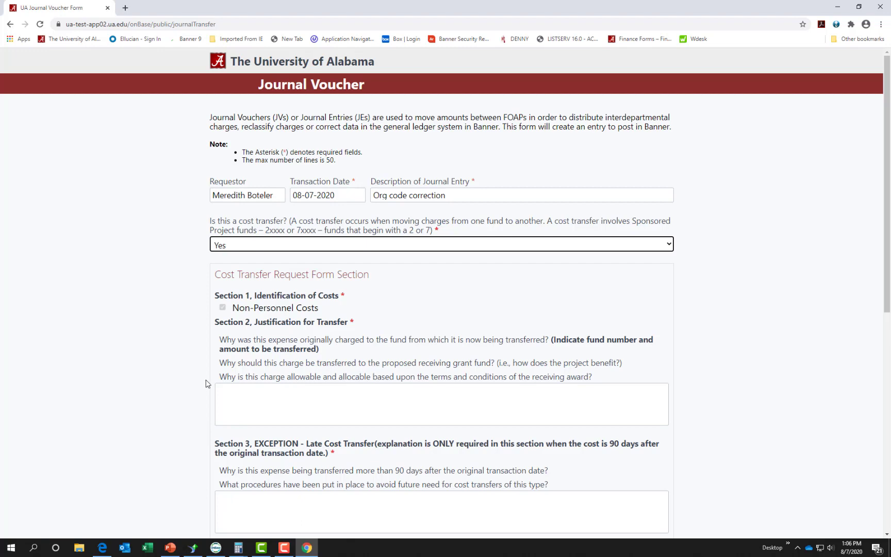
pyautogui.click(260, 247)
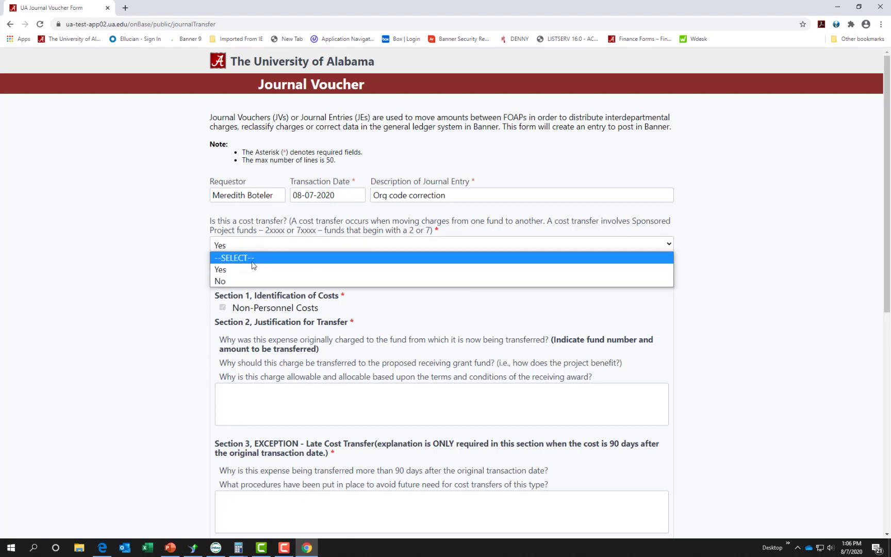
pyautogui.click(245, 281)
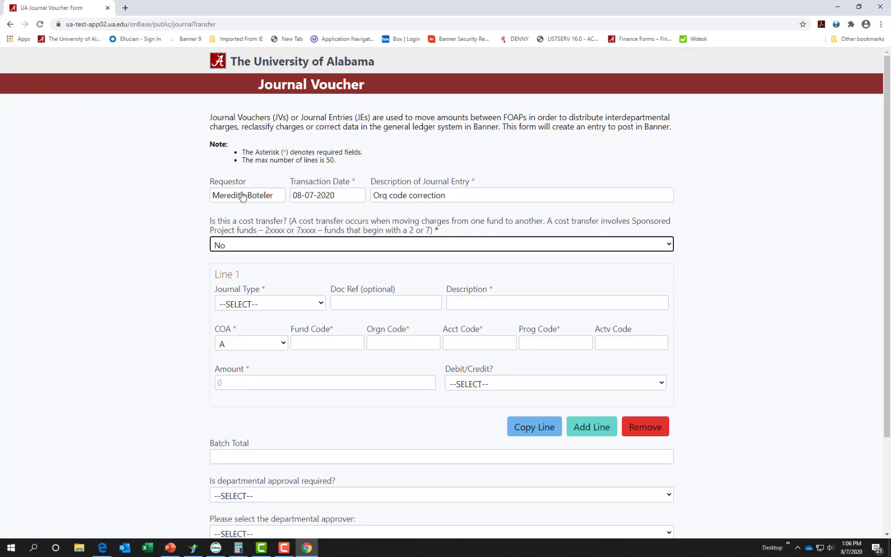
pyautogui.click(318, 304)
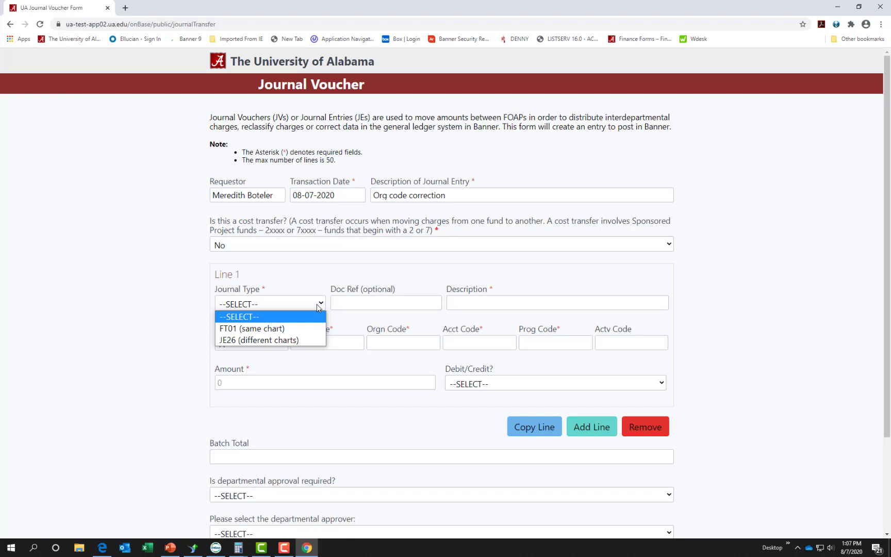
# Step: Fill Line 1 with journal type FT01, Doc Ref 12345678, description 'correct org code' and COA A
pyautogui.click(307, 328)
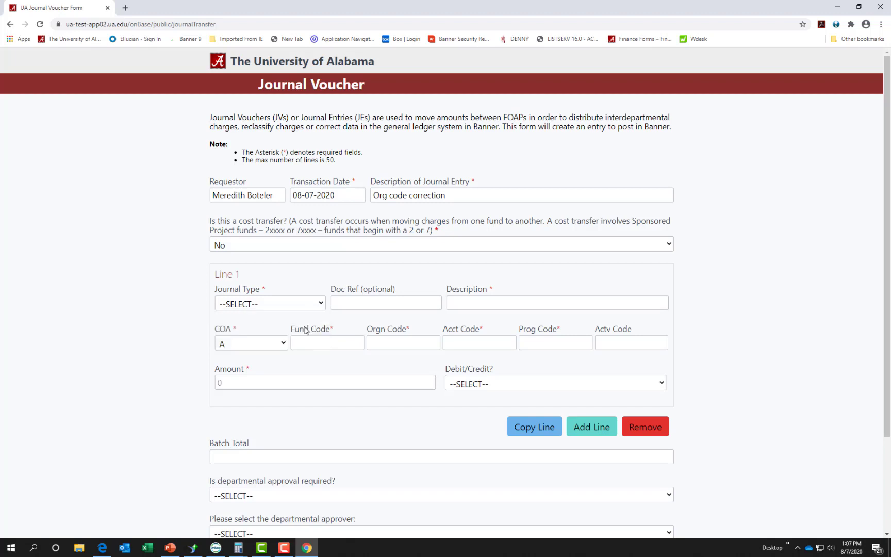
pyautogui.click(392, 302)
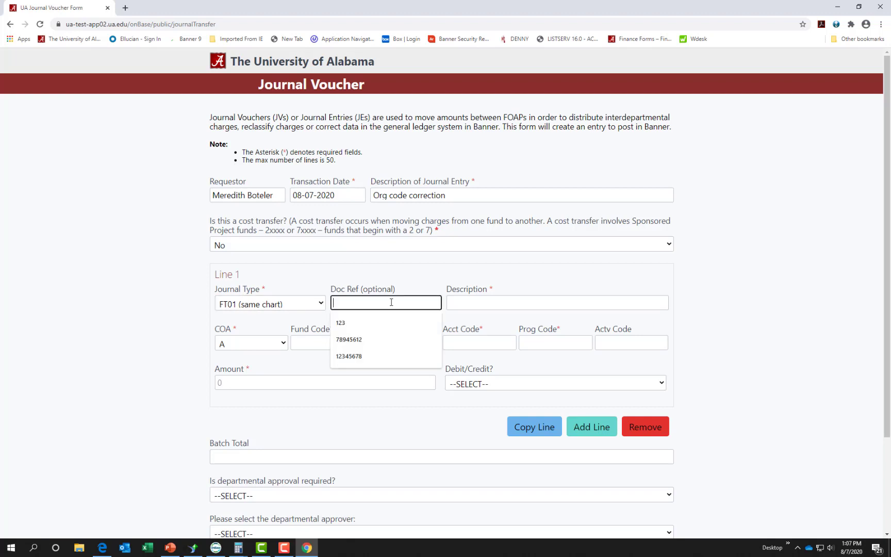
pyautogui.write('12345678')
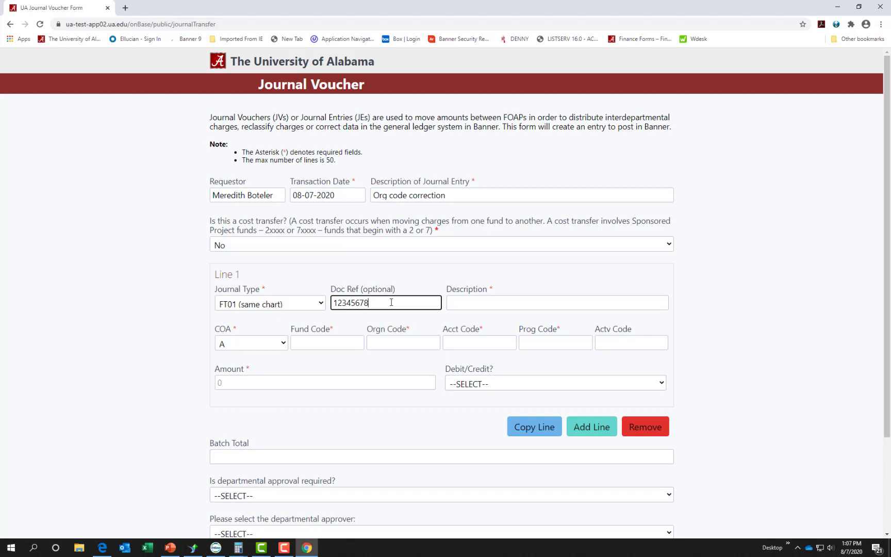
pyautogui.press('Tab')
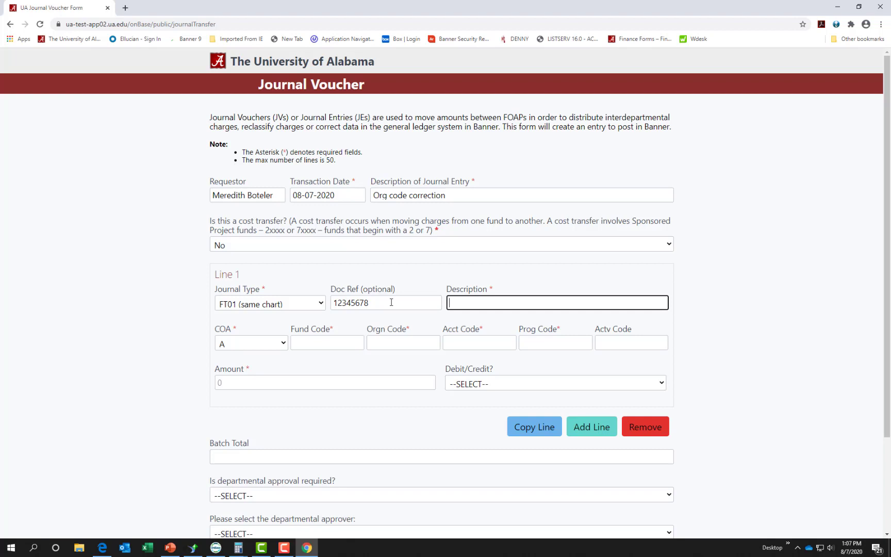
pyautogui.write('correct org code')
pyautogui.press('Tab')
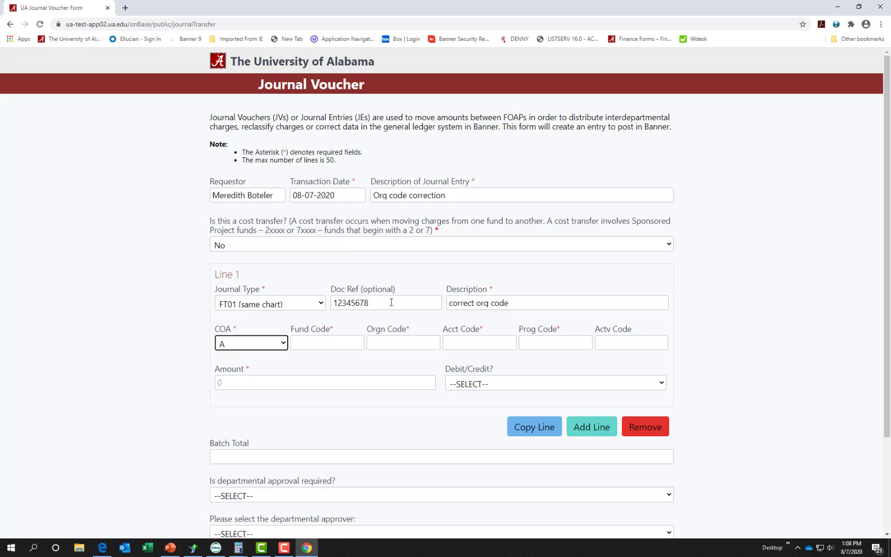
pyautogui.click(284, 347)
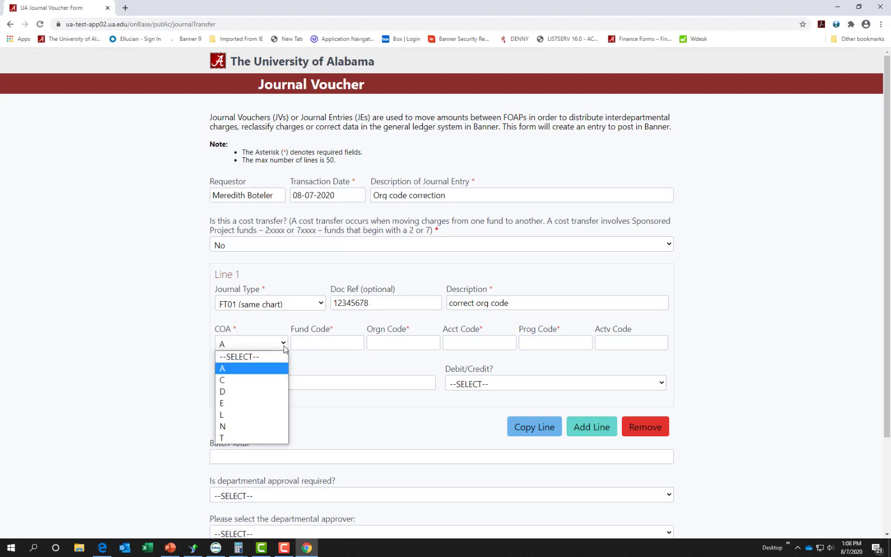
pyautogui.click(273, 374)
pyautogui.click(337, 344)
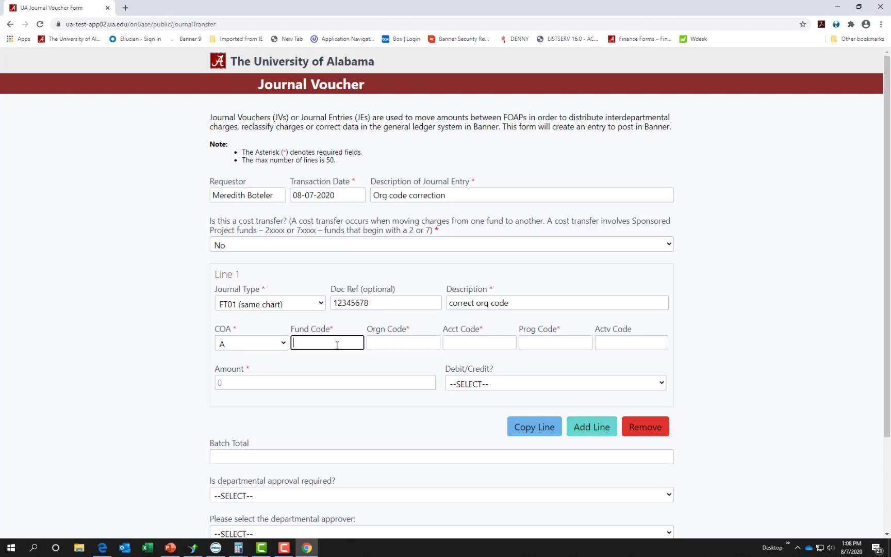
# Step: Enter Line 1 fund 30484, orgn 207253 and account 71210, letting program 300 auto-fill
pyautogui.write('30484')
pyautogui.press('Tab')
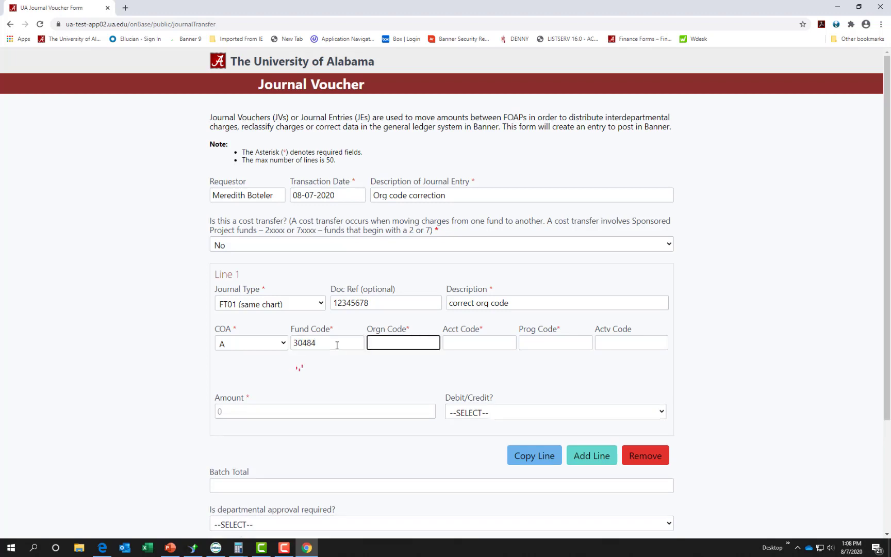
pyautogui.write('207253')
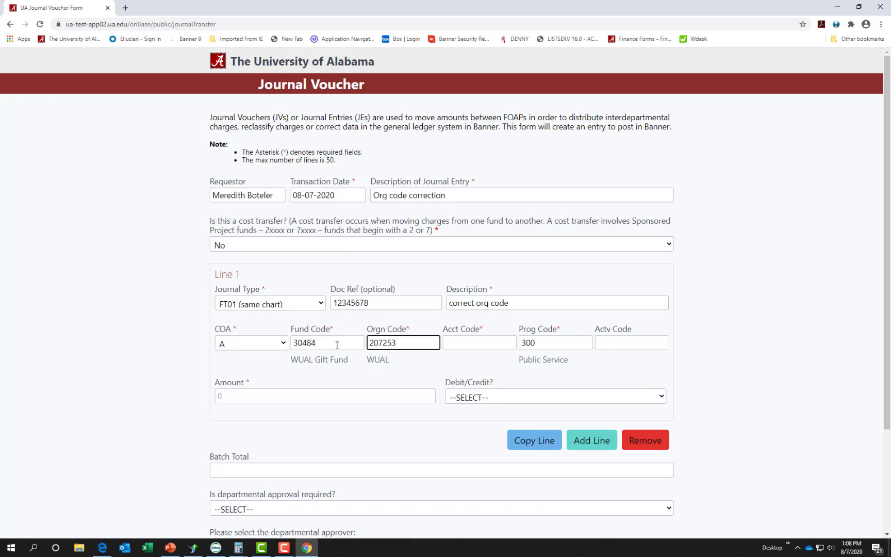
pyautogui.press('Tab')
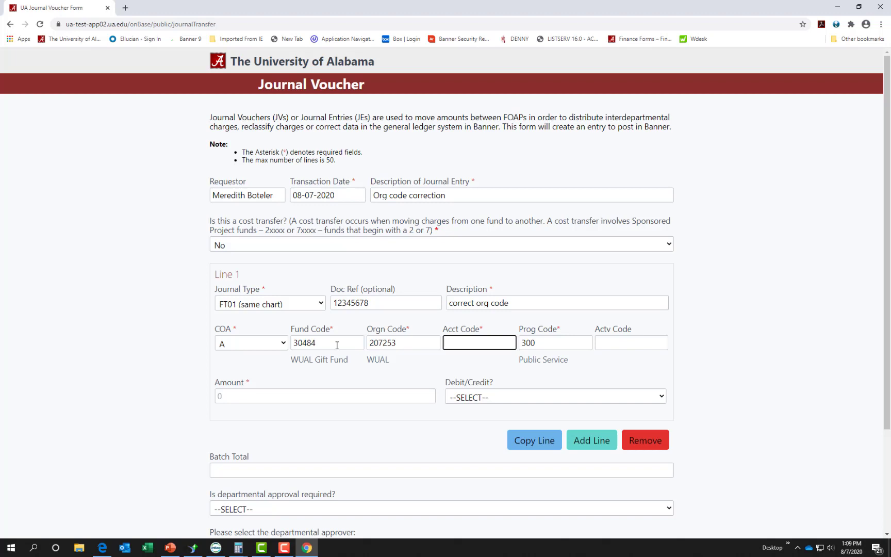
pyautogui.press('Tab')
pyautogui.hotkey('shift', 'Tab')
pyautogui.write('7121')
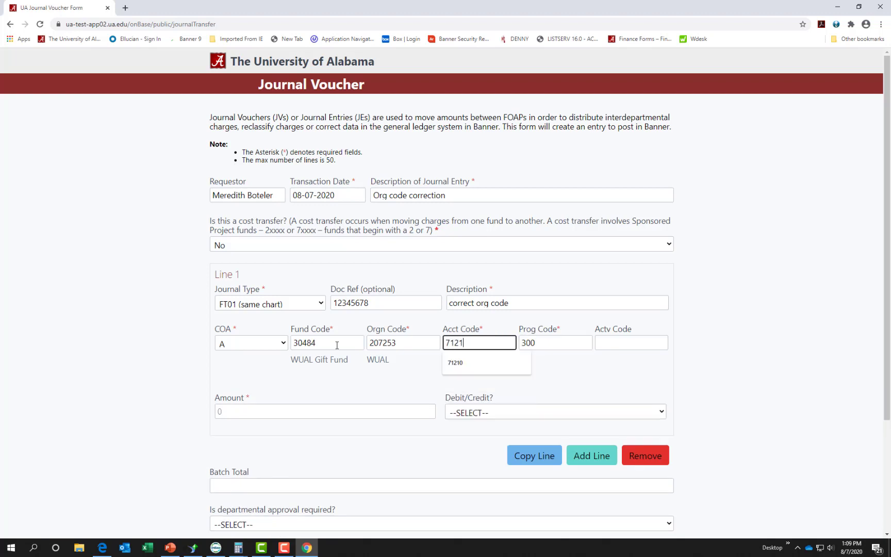
pyautogui.write('0')
pyautogui.press('Tab')
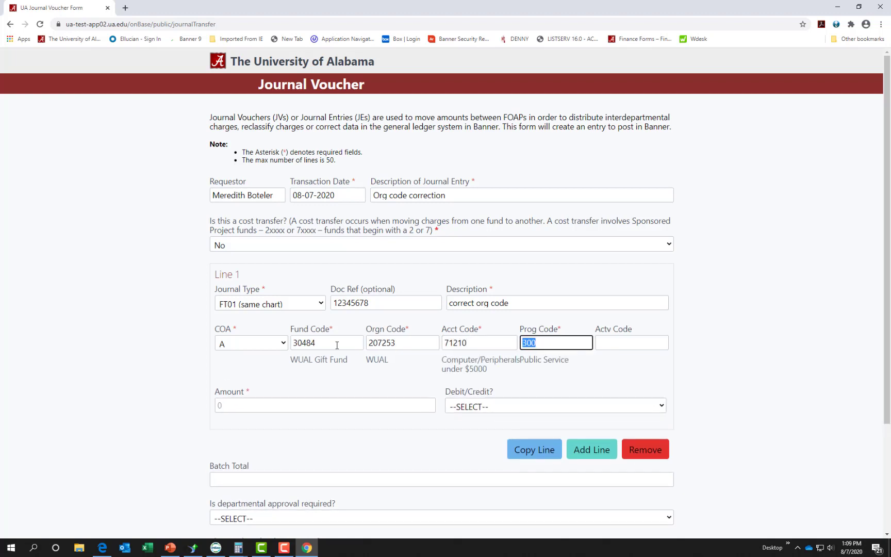
pyautogui.press('Tab')
pyautogui.press('Tab')
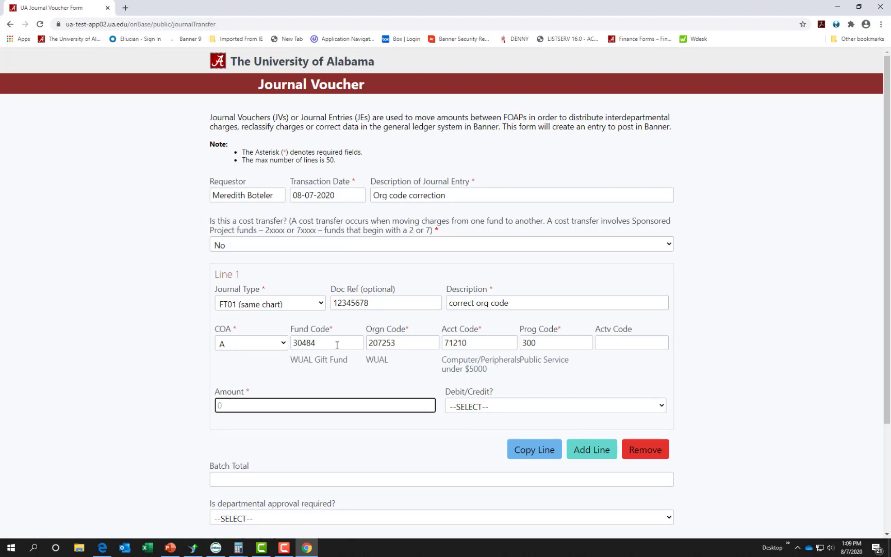
# Step: Enter 500.00 for Line 1 and mark it Debit-increase to expense/decrease to revenue
pyautogui.write('500.00')
pyautogui.press('Tab')
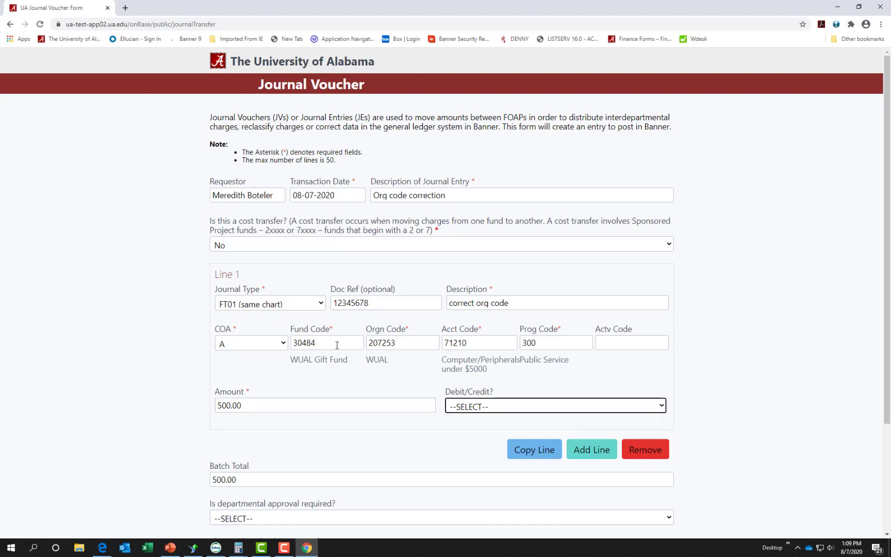
pyautogui.click(522, 407)
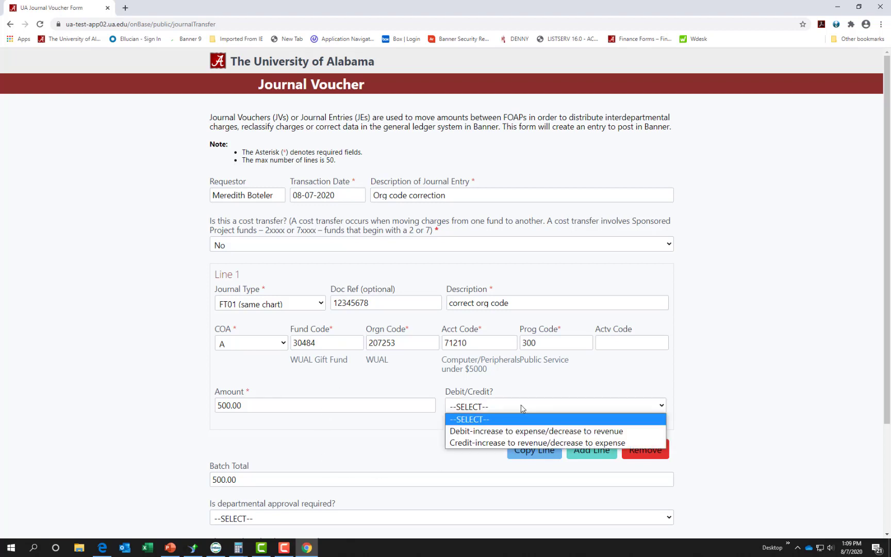
pyautogui.click(530, 436)
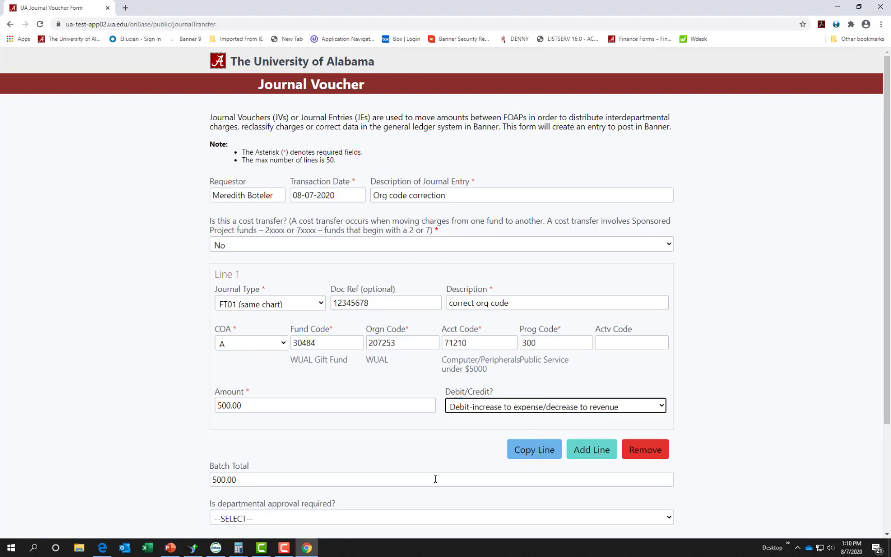
# Step: Copy Line 1 into Line 2, change its orgn code to 207251 and make it a credit
pyautogui.click(532, 451)
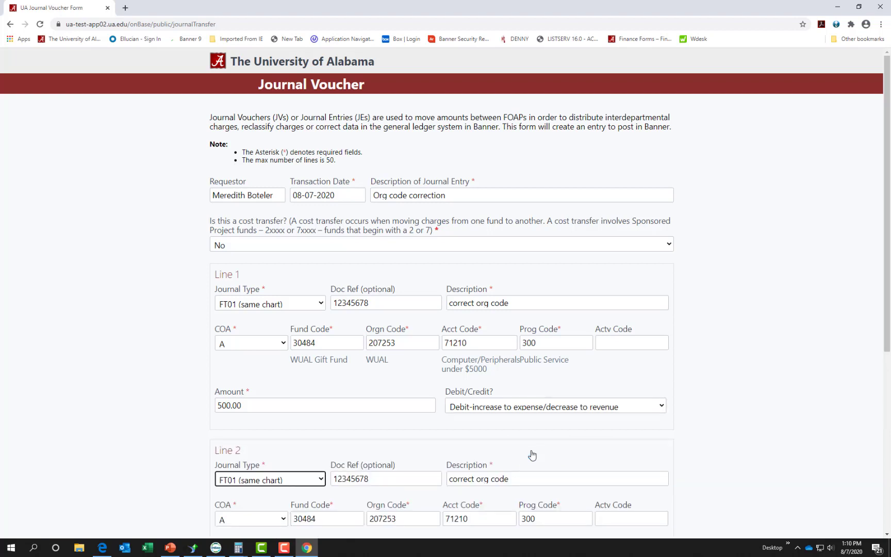
pyautogui.press('Tab')
pyautogui.press('Tab')
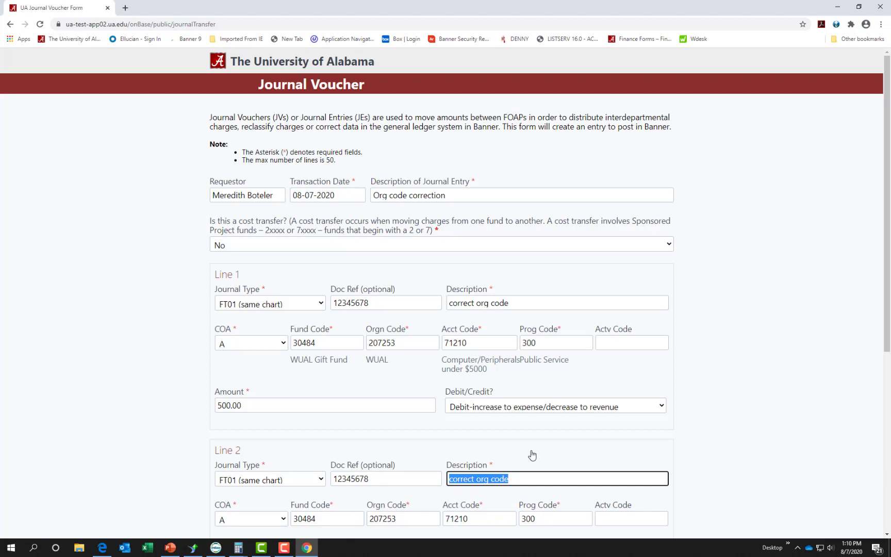
pyautogui.press('Tab')
pyautogui.press('Tab')
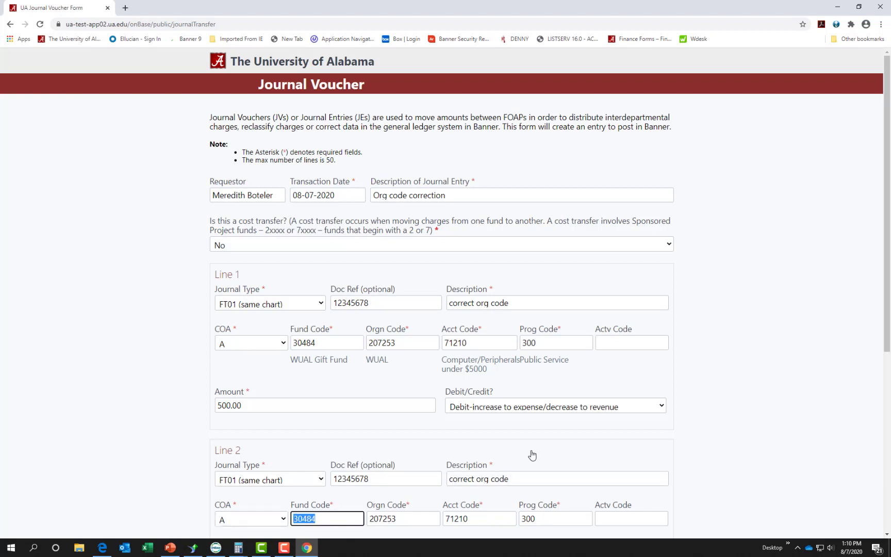
pyautogui.press('Tab')
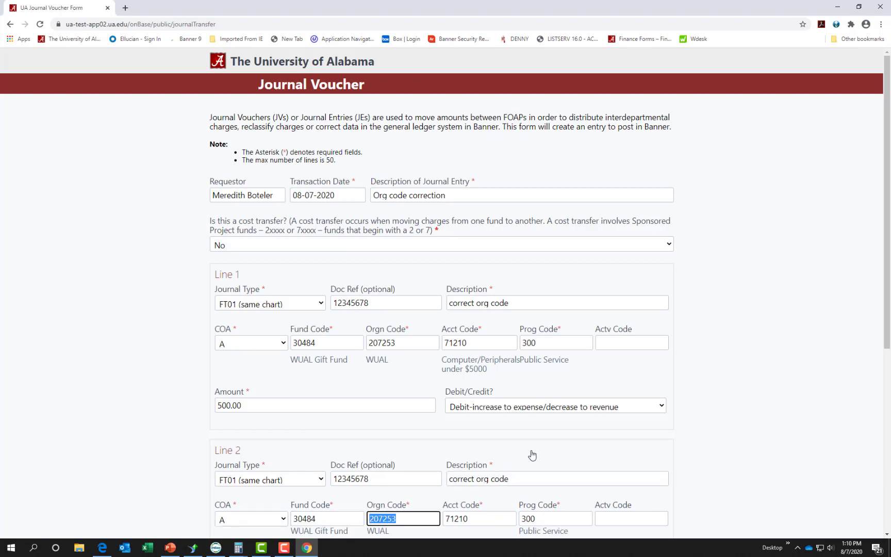
pyautogui.write('207254')
pyautogui.press('Tab')
pyautogui.hotkey('shift', 'Tab')
pyautogui.press('BackSpace')
pyautogui.press('BackSpace')
pyautogui.press('BackSpace')
pyautogui.press('BackSpace')
pyautogui.press('BackSpace')
pyautogui.press('BackSpace')
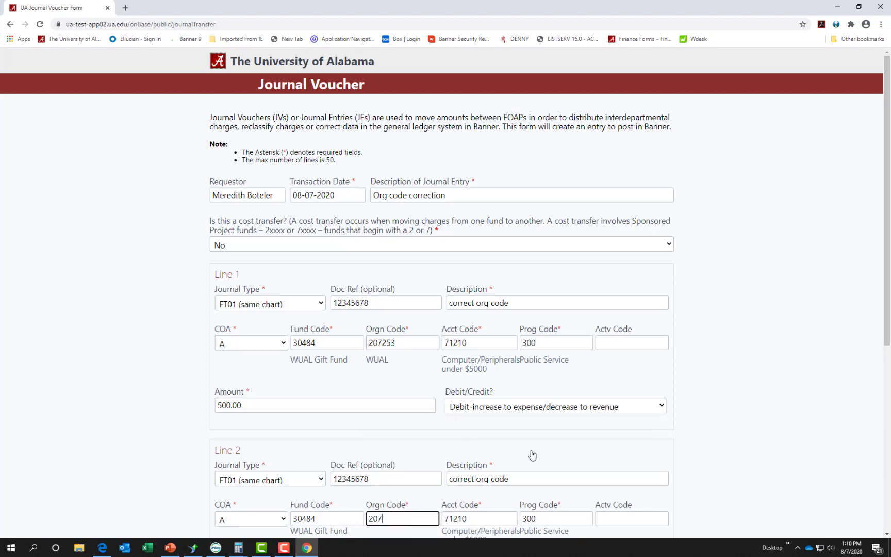
pyautogui.write('207251')
pyautogui.press('Tab')
pyautogui.press('Tab')
pyautogui.press('Tab')
pyautogui.press('Tab')
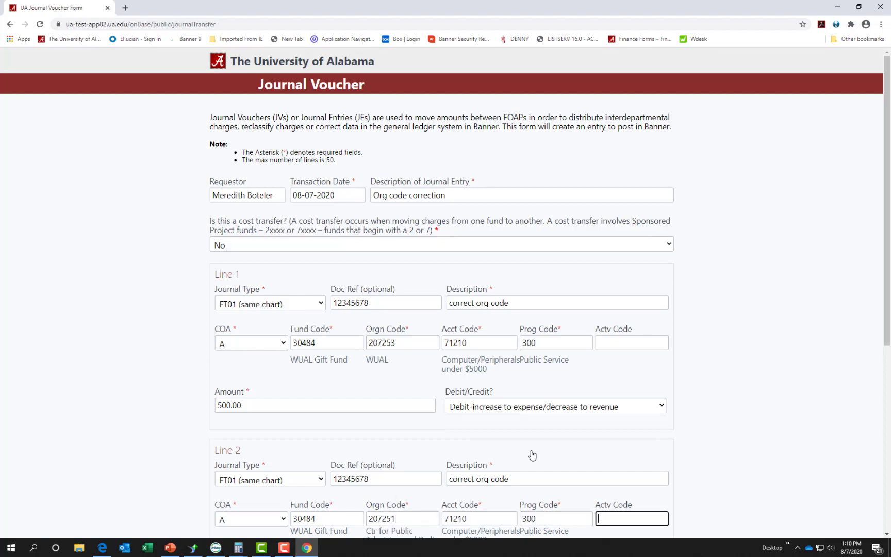
pyautogui.press('Tab')
pyautogui.press('c')
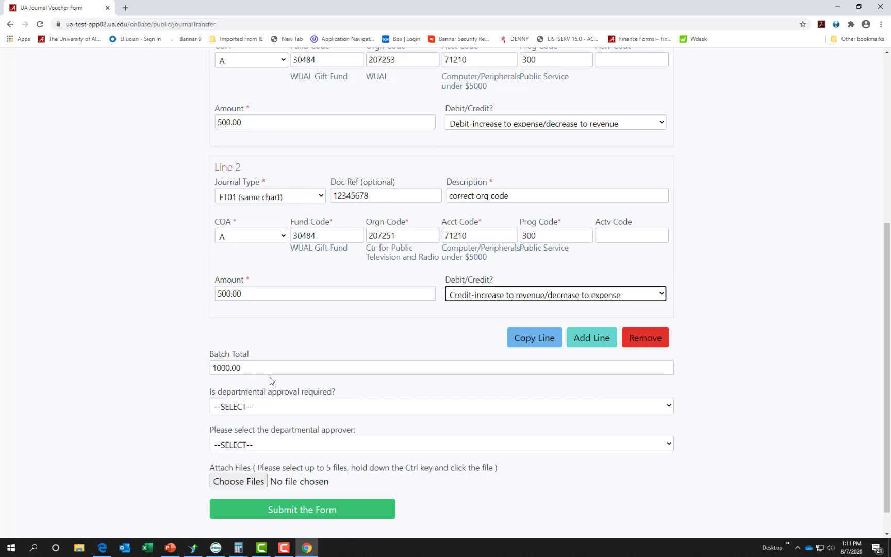
# Step: Answer Yes to departmental approval required and choose the departmental approver from the list
pyautogui.click(283, 407)
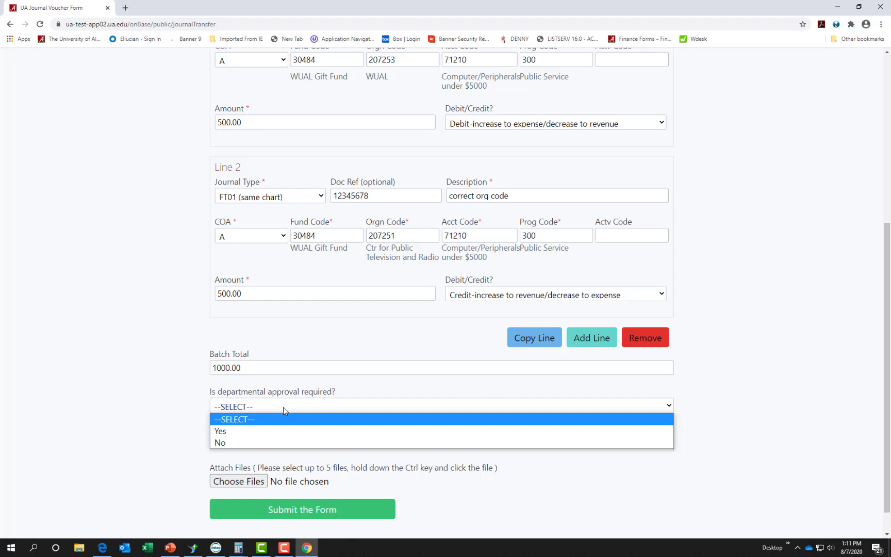
pyautogui.click(278, 431)
pyautogui.click(276, 444)
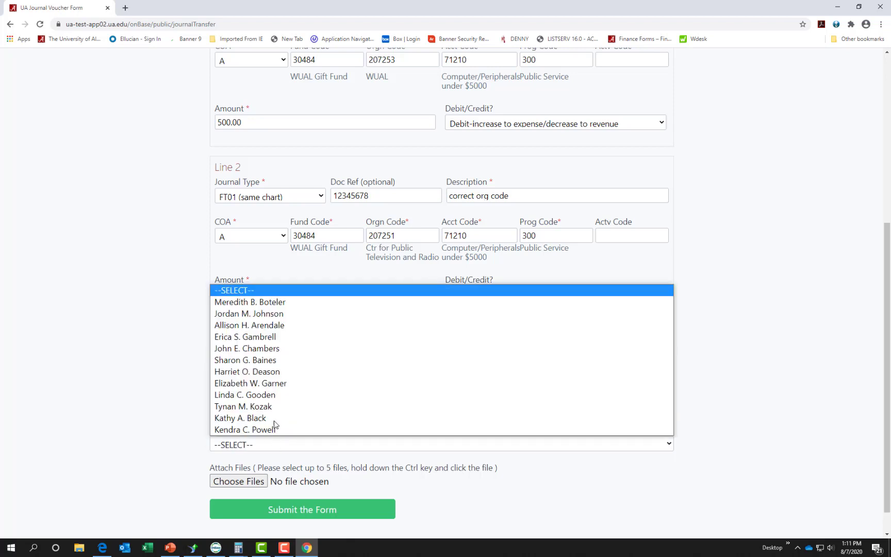
pyautogui.click(282, 308)
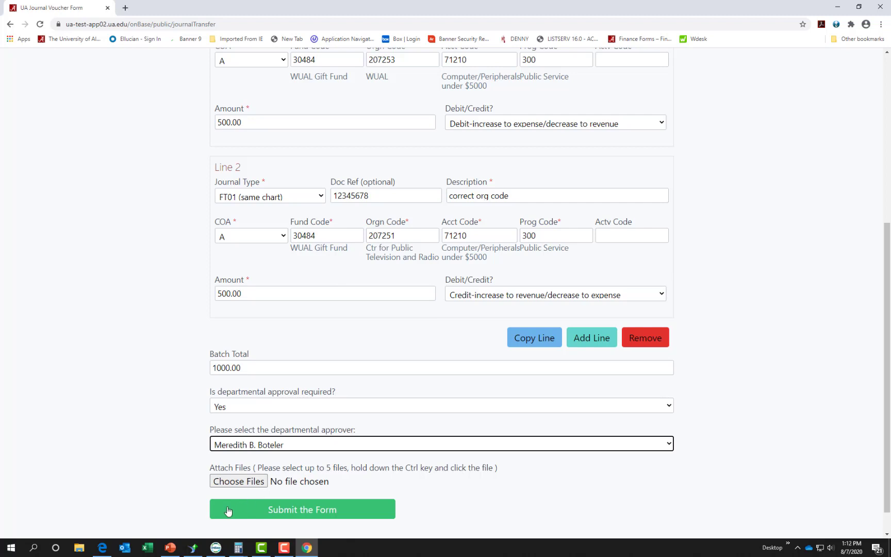
# Step: Attach Haughton Res2.pdf and Haughton MOA.pdf from Downloads to the voucher
pyautogui.click(243, 483)
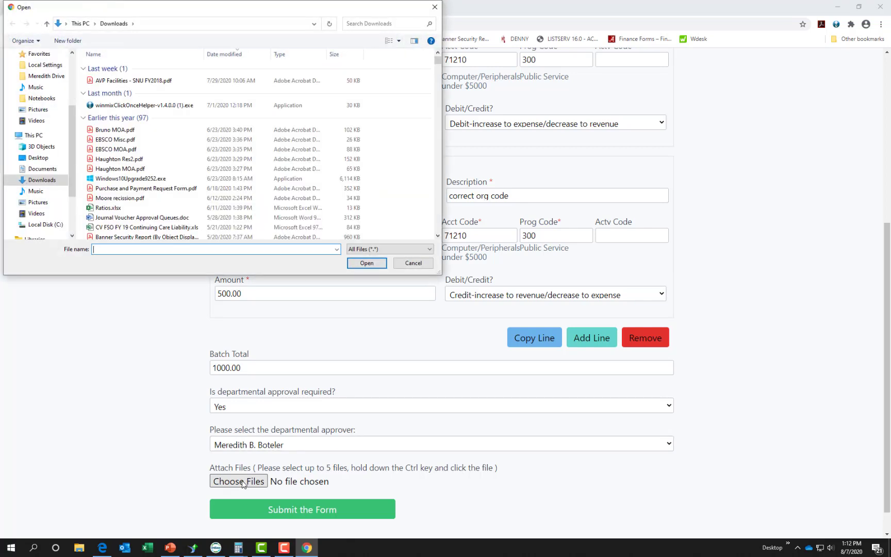
pyautogui.click(145, 160)
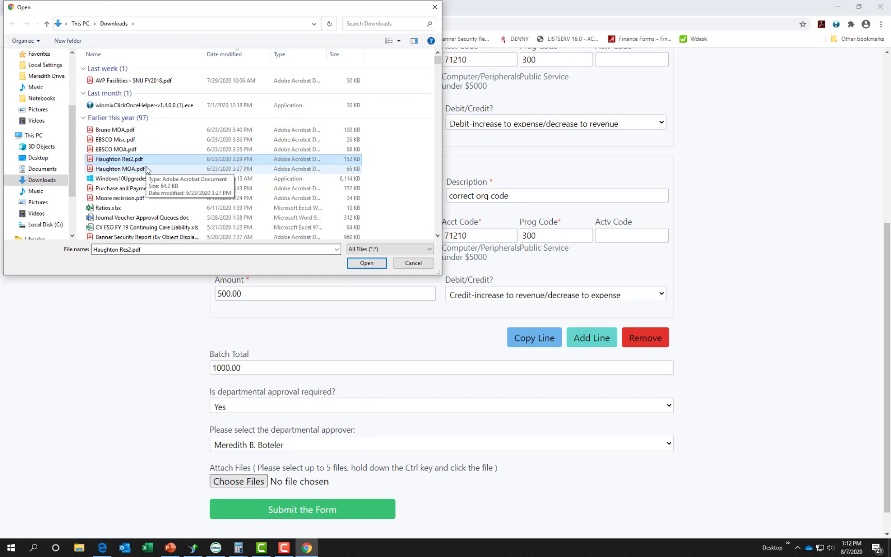
pyautogui.keyDown('ctrl'); pyautogui.click(146, 169); pyautogui.keyUp('ctrl')
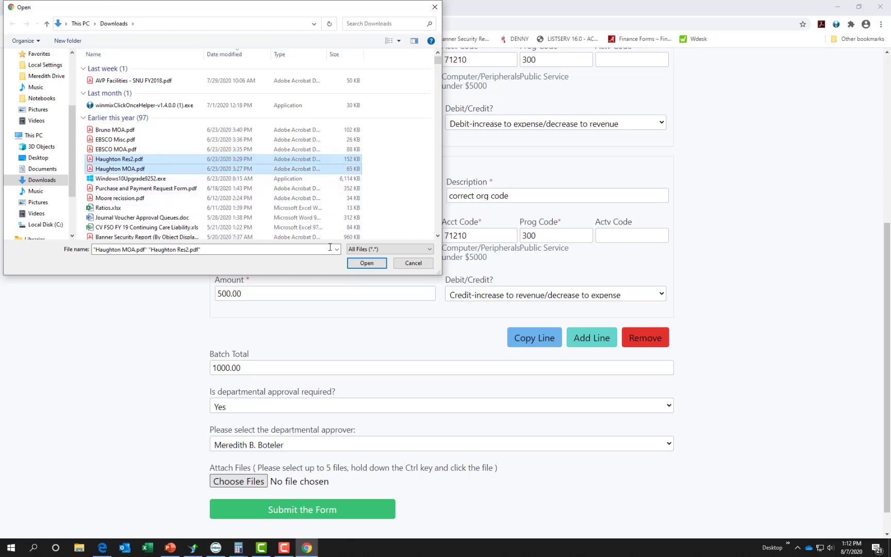
pyautogui.click(367, 263)
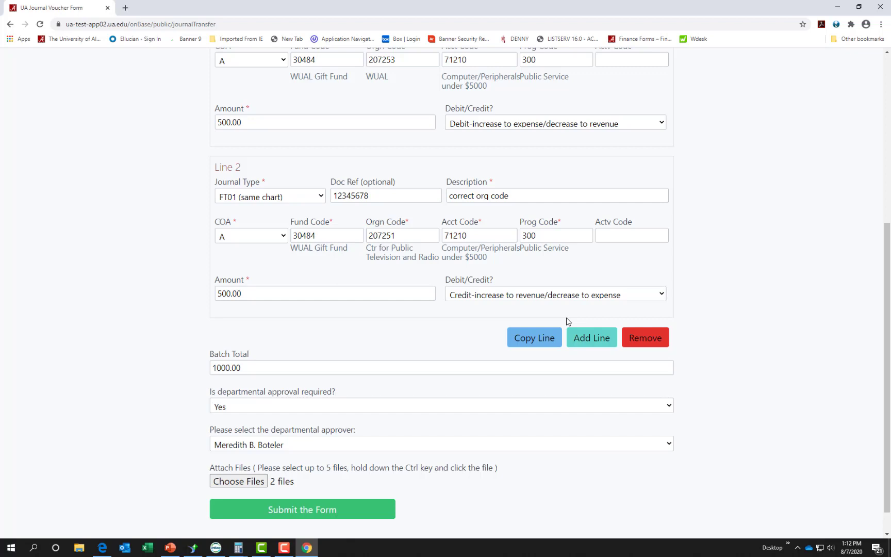
# Step: Submit the completed journal voucher with the green Submit the Form button
pyautogui.click(314, 510)
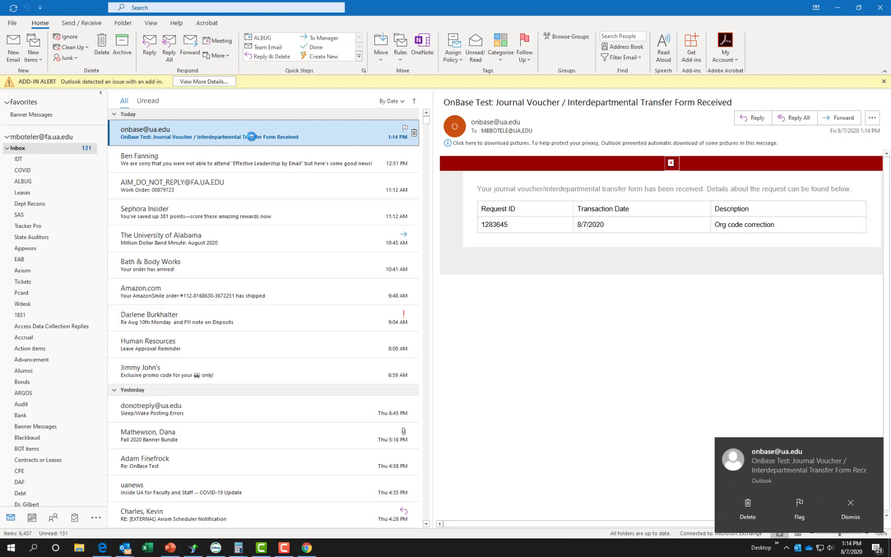
pyautogui.doubleClick(251, 137)
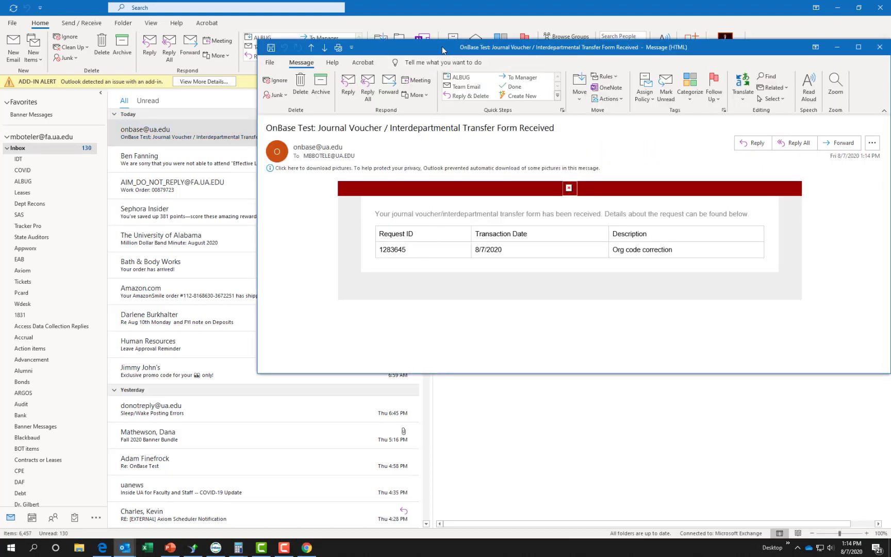
pyautogui.moveTo(442, 49); pyautogui.dragTo(257, 110)
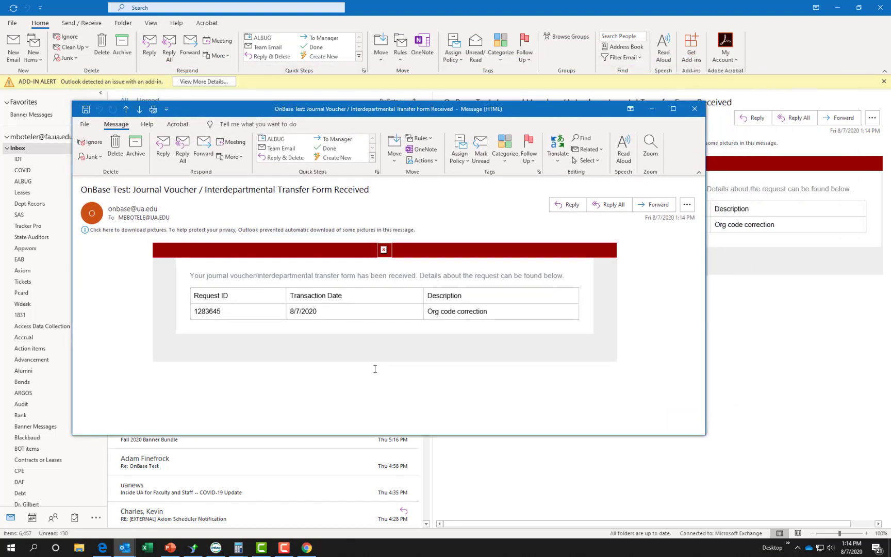